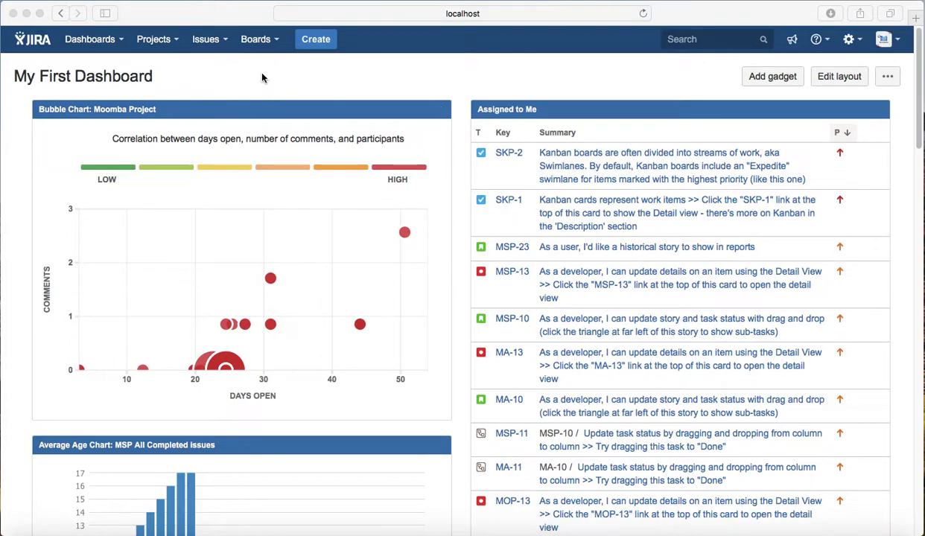
- Browse the Kanban and Scrum templates in Create project, then cancel without creating anything
left_click(177, 42)
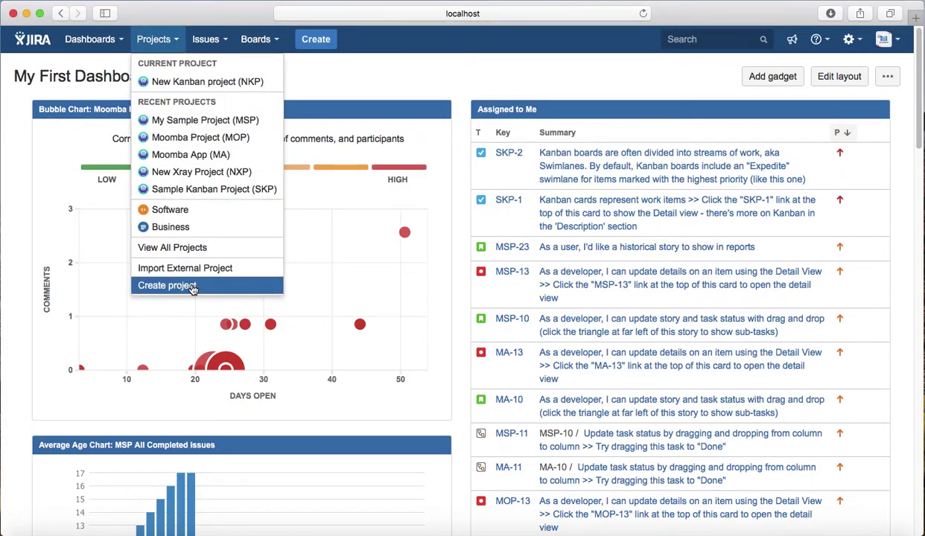
left_click(186, 285)
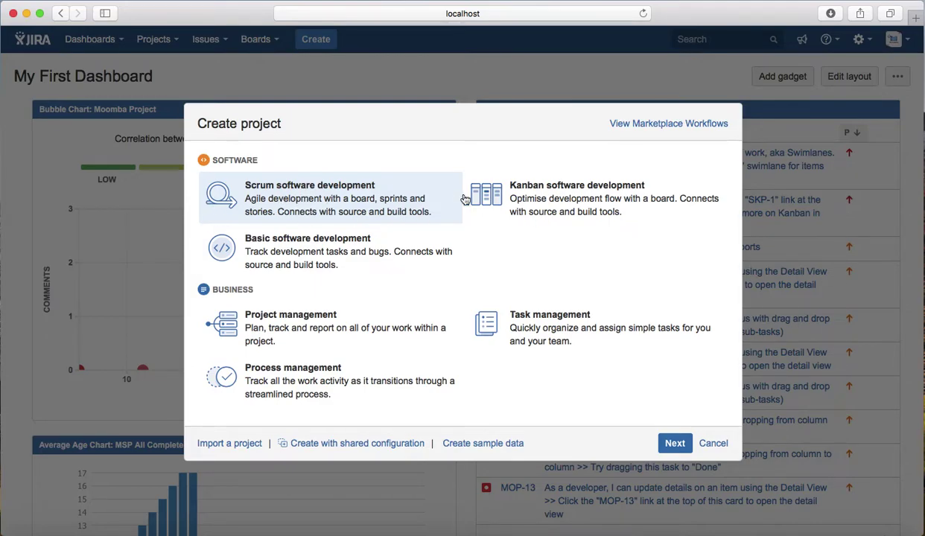
left_click(540, 201)
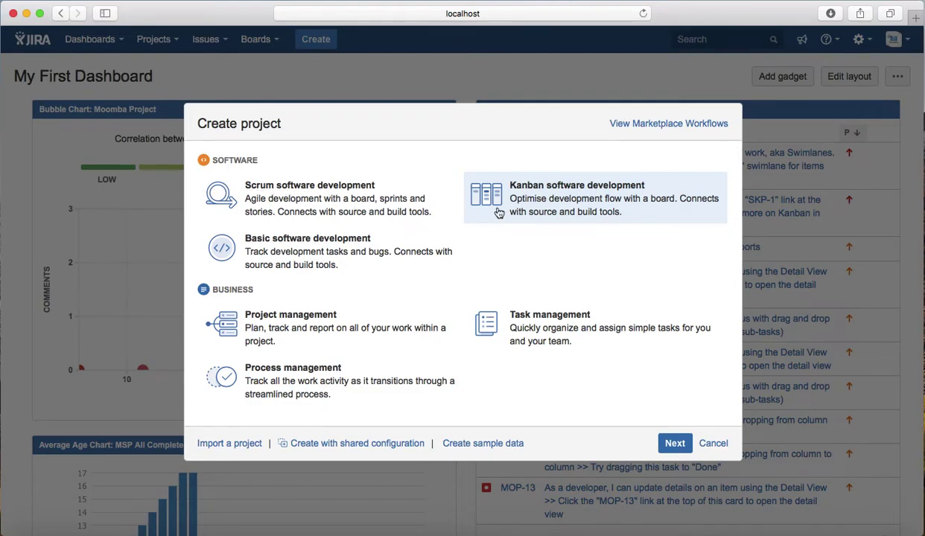
left_click(326, 213)
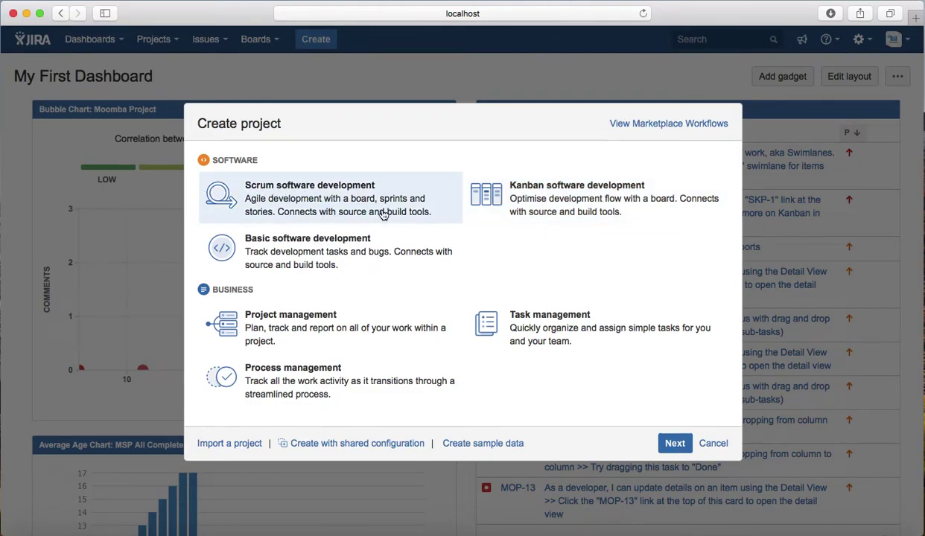
left_click(519, 213)
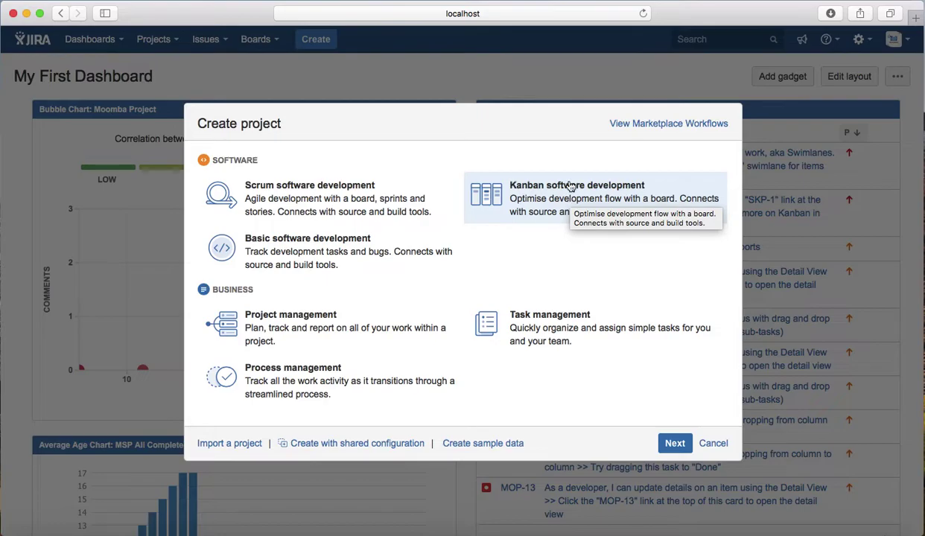
left_click(711, 444)
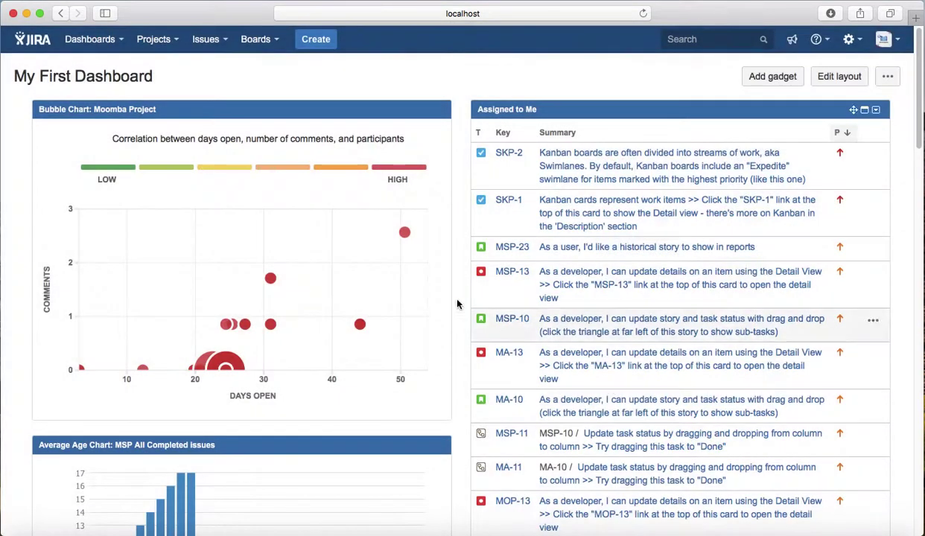
- Go to the New Kanban project (NKP) board and close the NKP-2 details panel
left_click(176, 41)
left_click(182, 82)
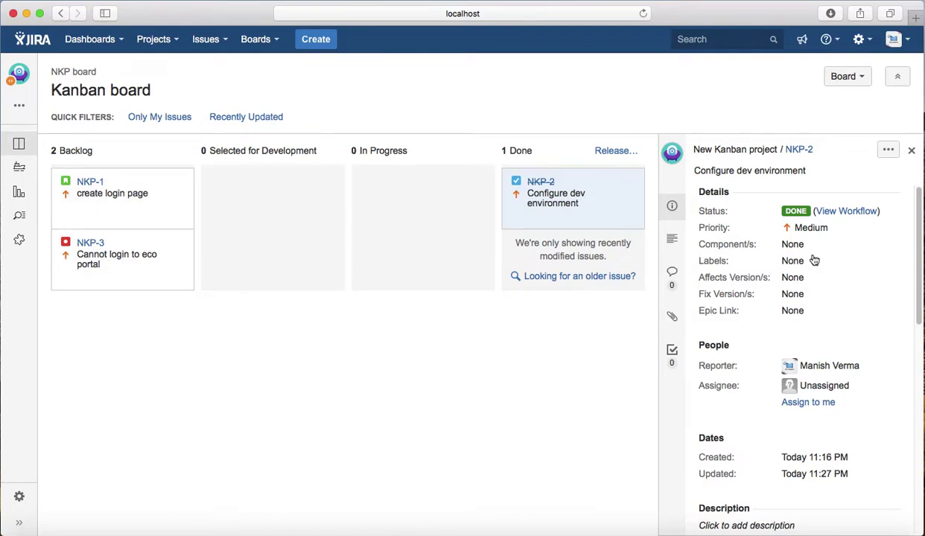
left_click(910, 150)
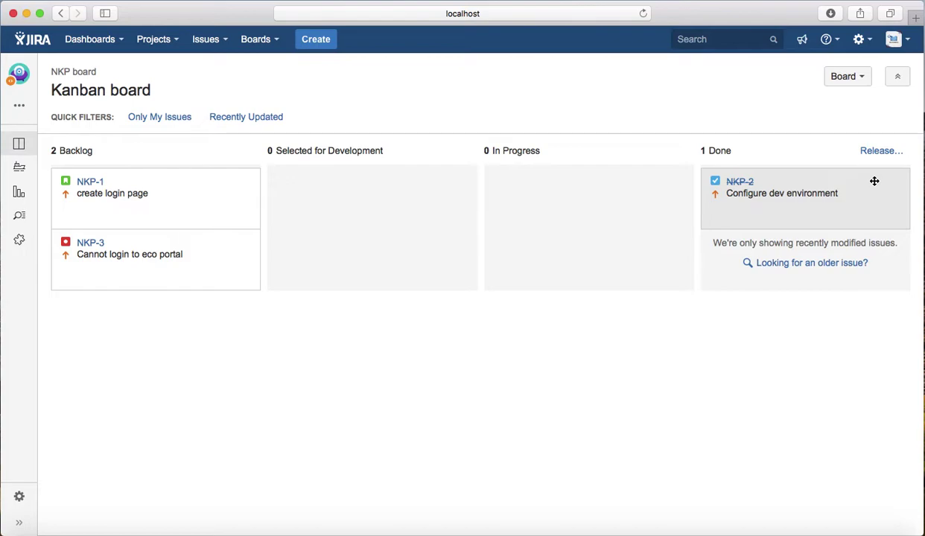
left_click(880, 151)
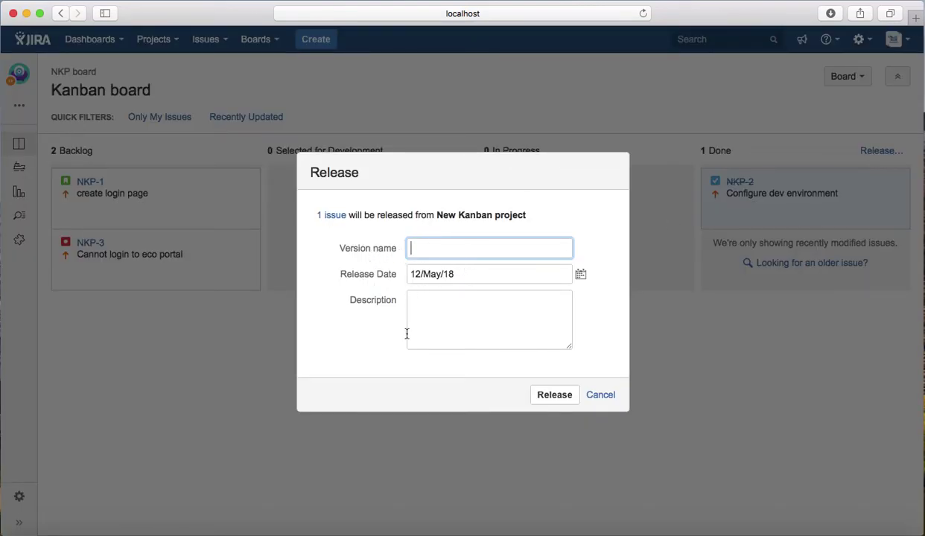
left_click(599, 395)
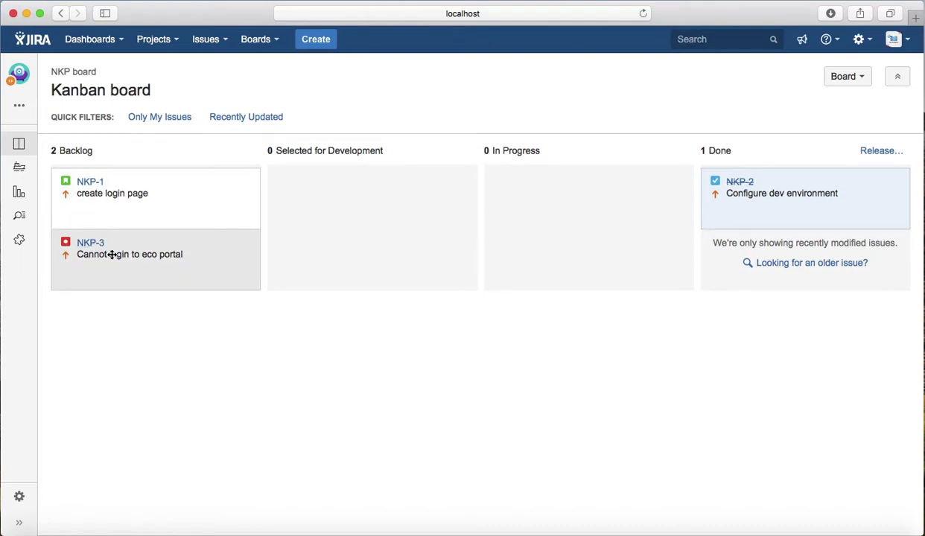
- Move NKP-3 'Cannot login to eco portal' above NKP-1 in the Backlog column
left_click_drag(111, 255, 104, 173)
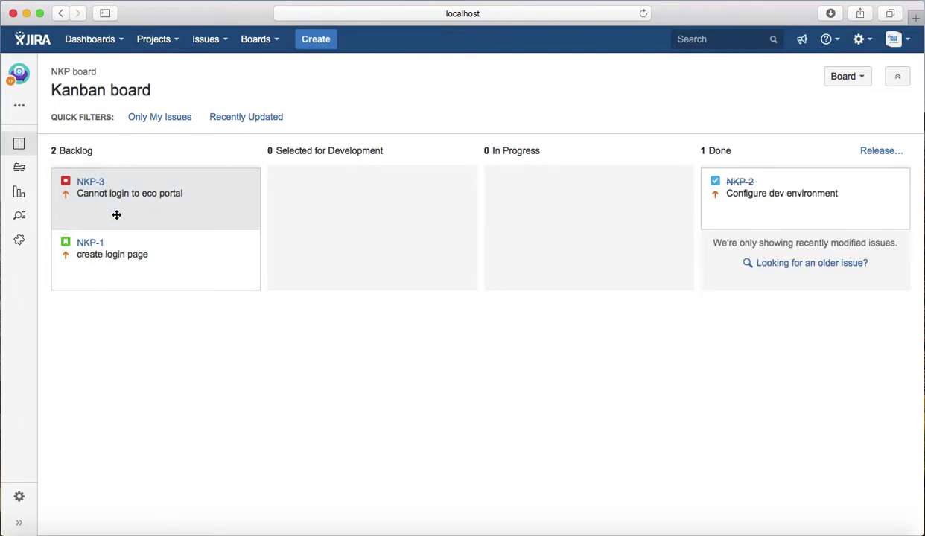